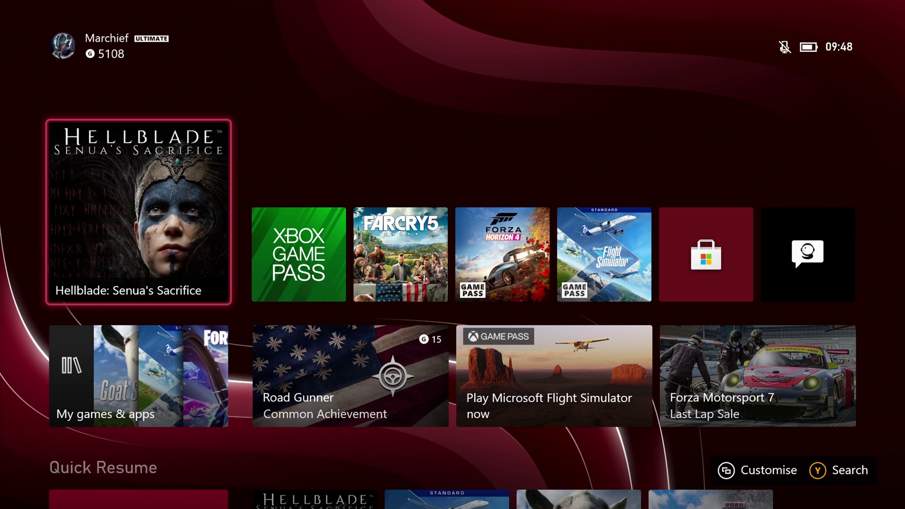
Open the console's settings.
key(super)
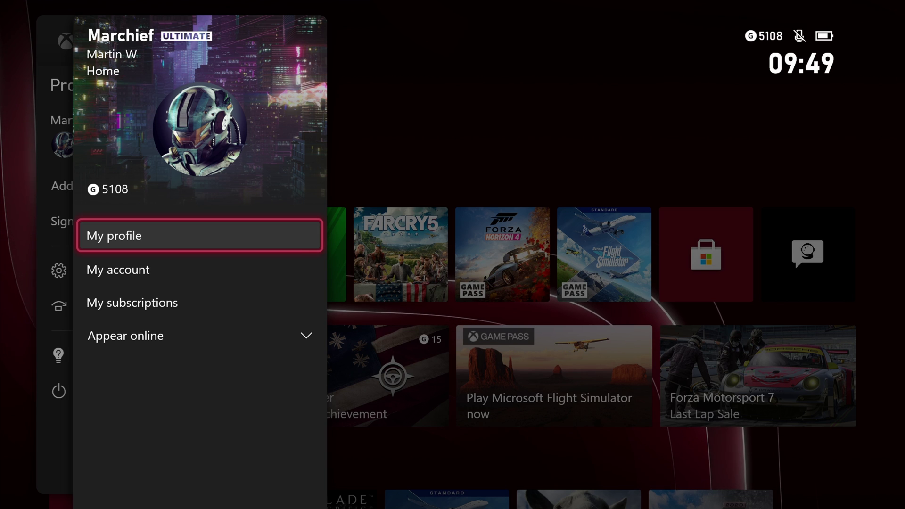
key(Escape)
key(Down)
key(Down)
key(Down)
key(Return)
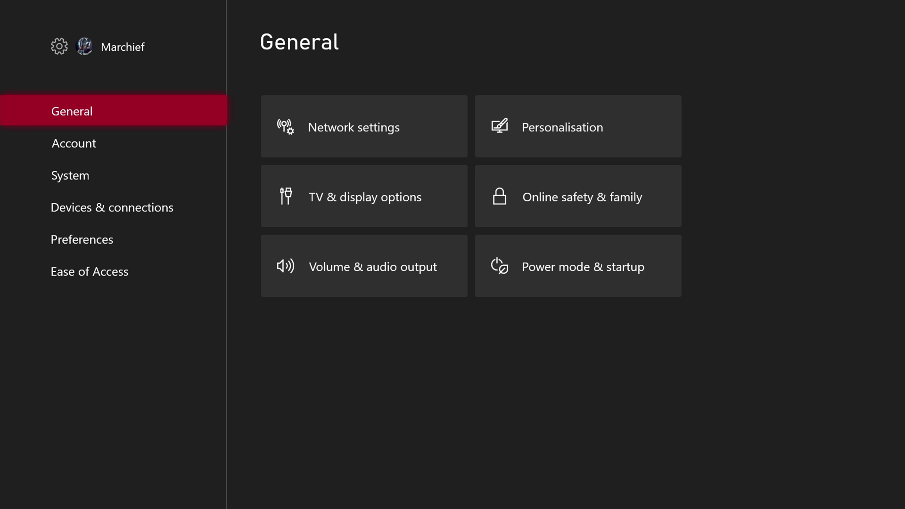
Open the Remote features page in the Devices & connections settings.
key(Down)
key(Down)
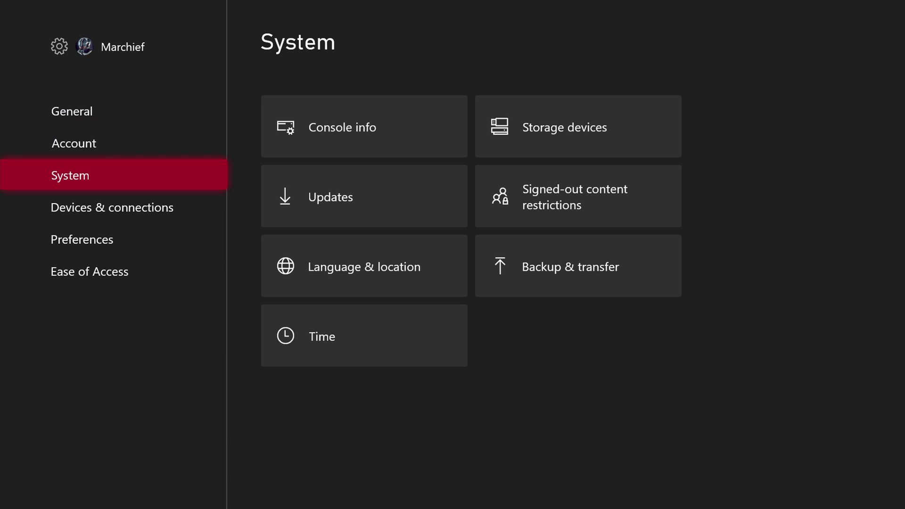
key(Down)
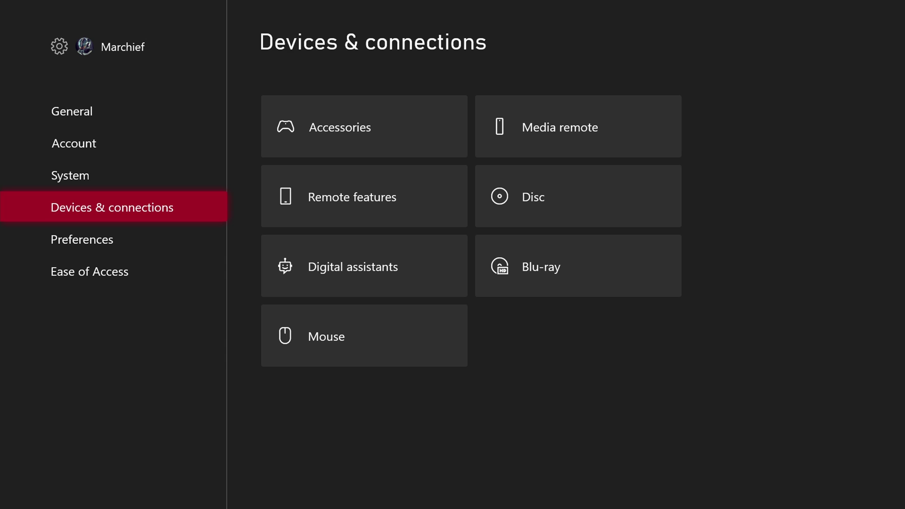
key(Right)
key(Down)
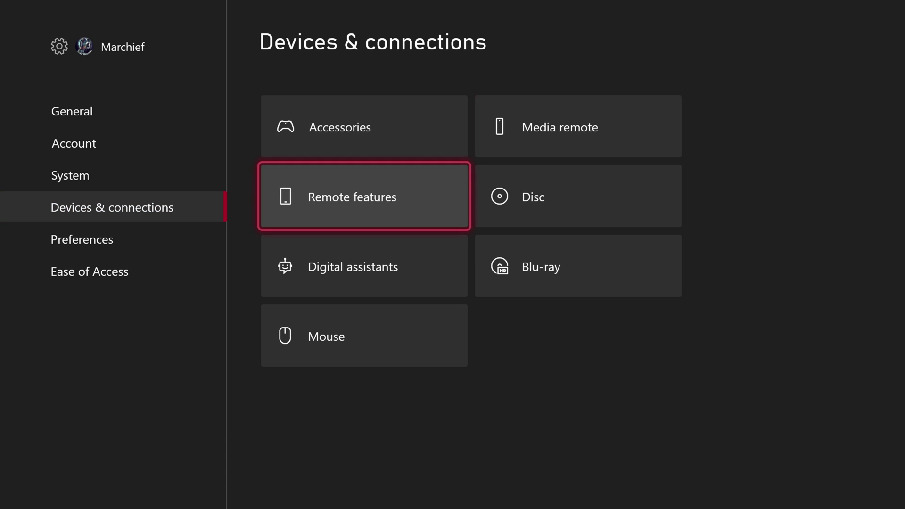
key(Return)
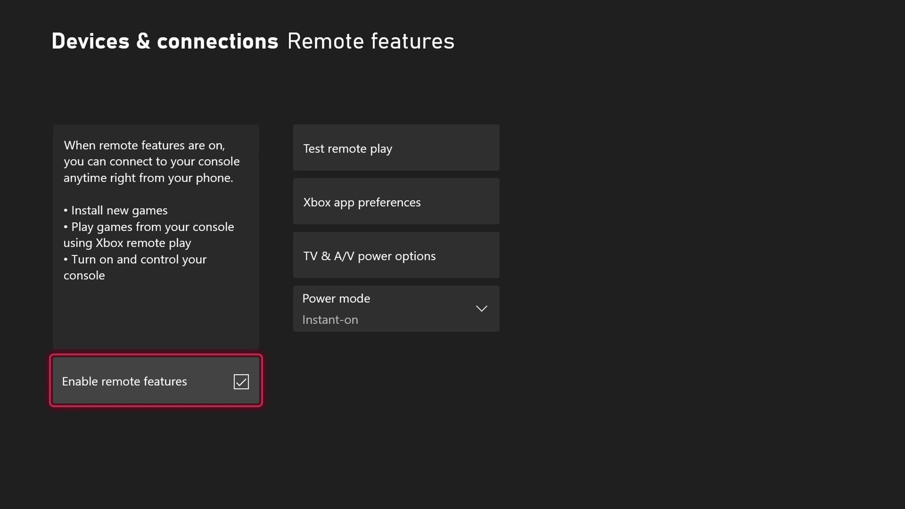
Review the Xbox app preferences for app connections and Play To streaming, and return to the remote features.
key(Right)
key(Down)
key(Return)
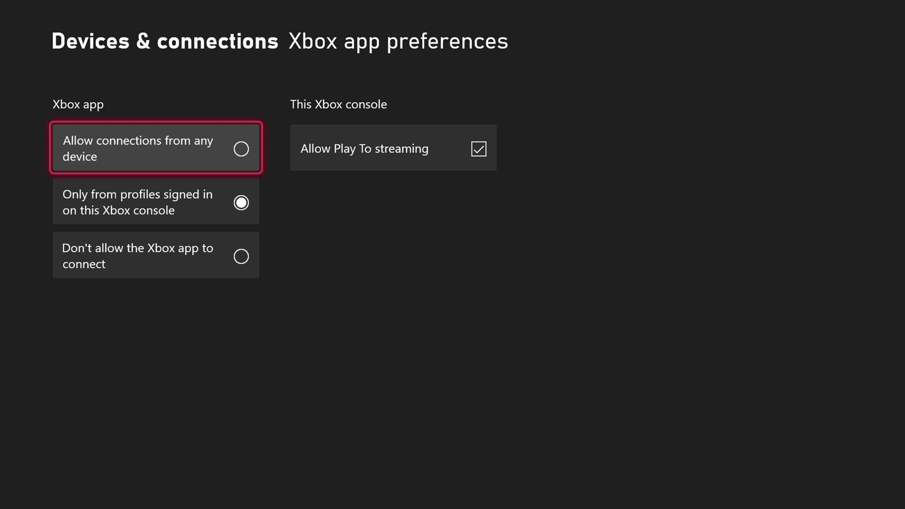
key(Right)
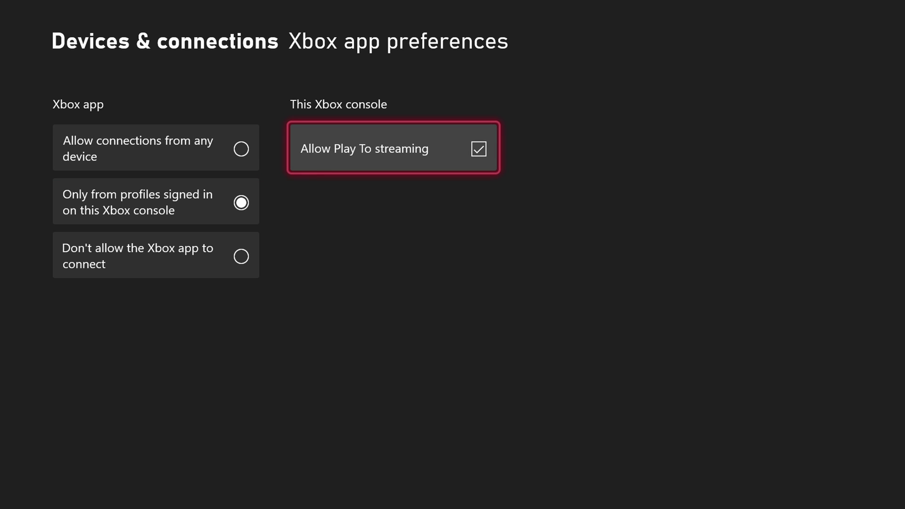
key(Left)
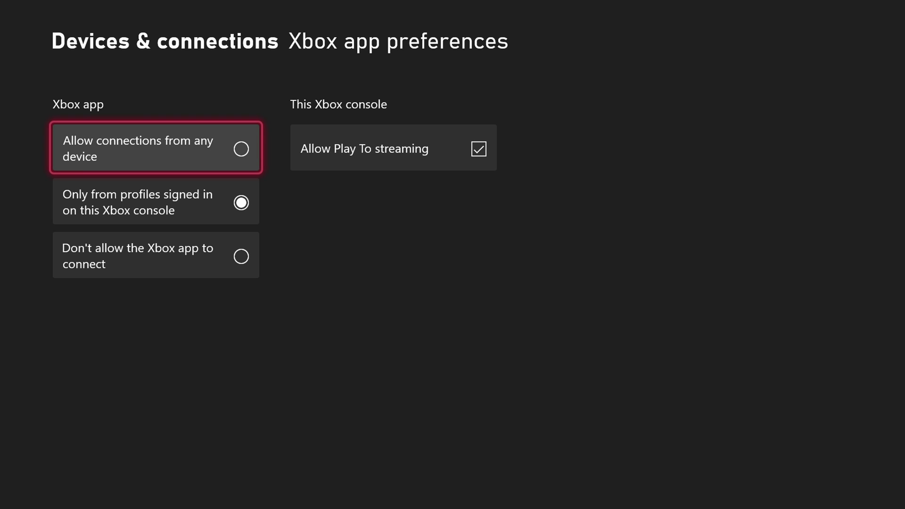
key(Escape)
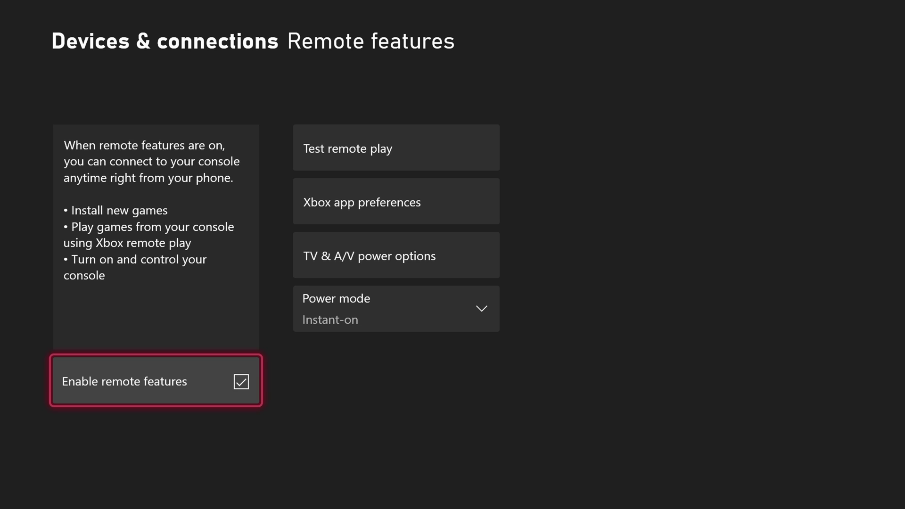
Set the console's power mode to Instant-on and leave the remote features page.
key(Right)
key(Down)
key(Down)
key(Down)
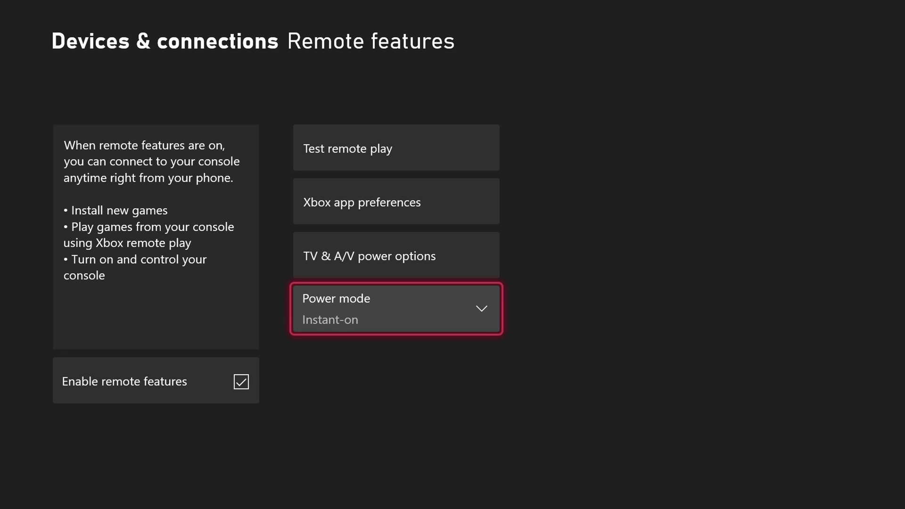
key(Return)
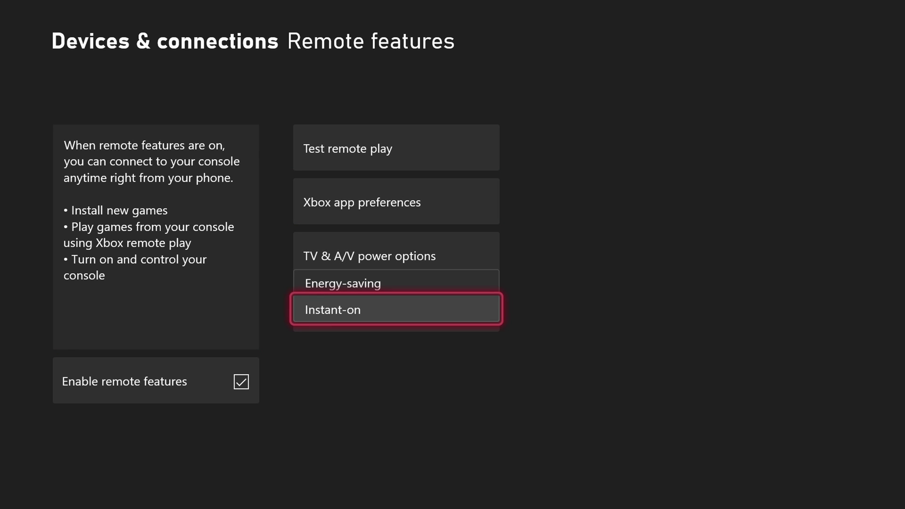
key(Return)
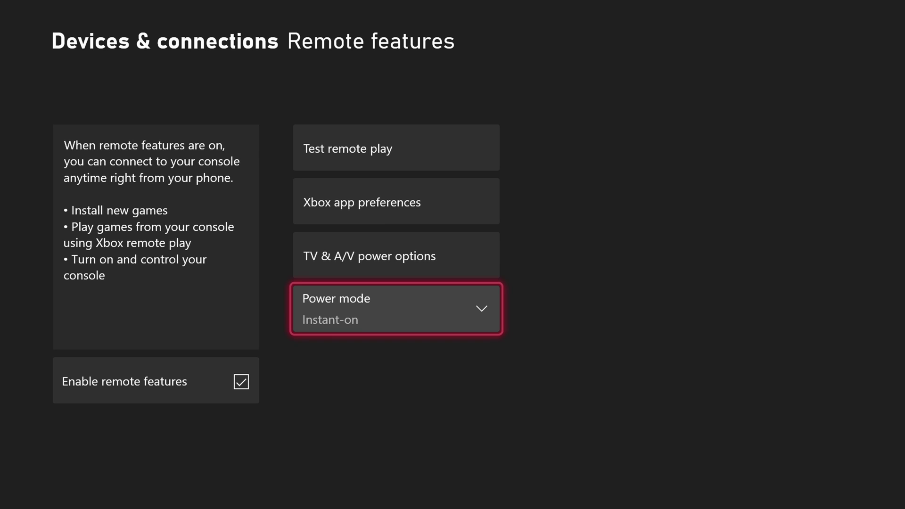
key(Escape)
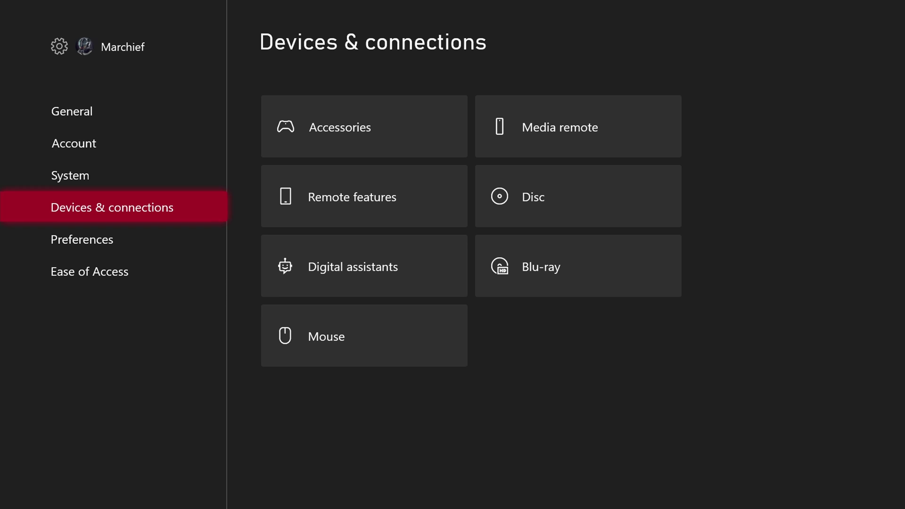
Switch to Microsoft Store on the Windows PC, search for "xbox insider" and open the Xbox Insider Hub page.
key(super)
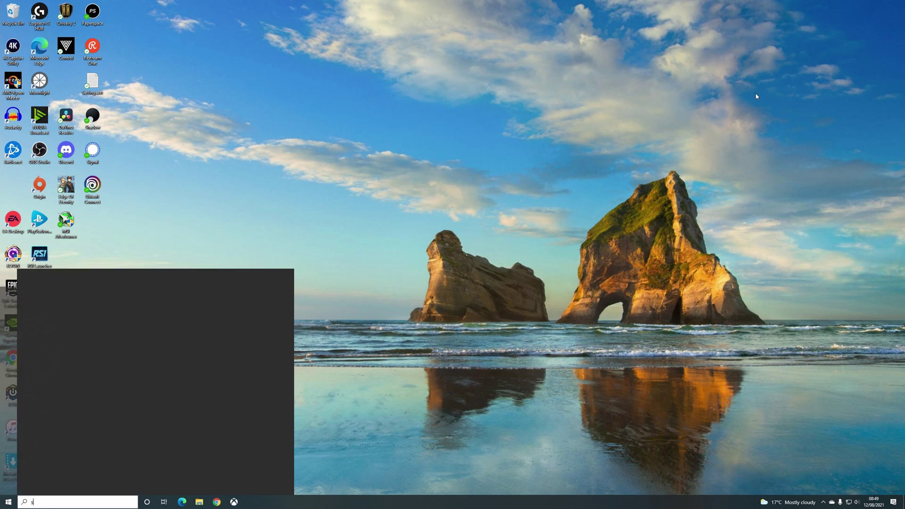
text(store)
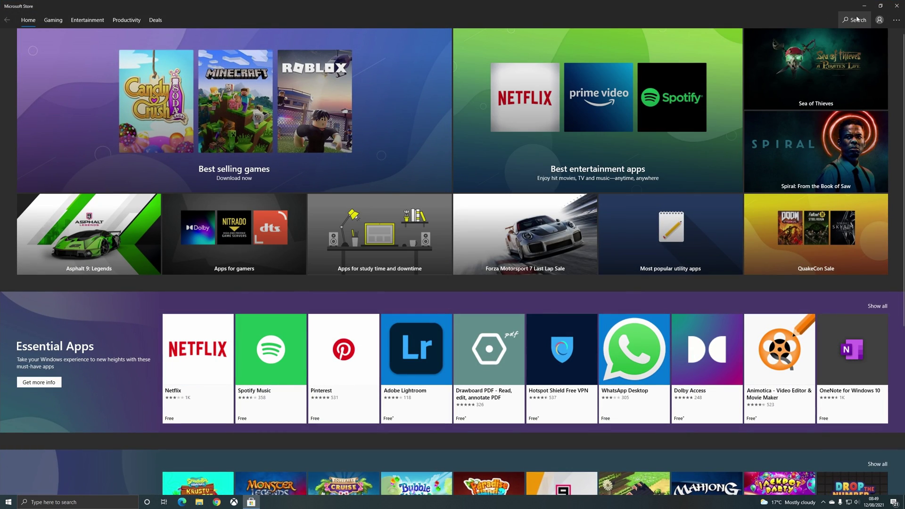
click(855, 20)
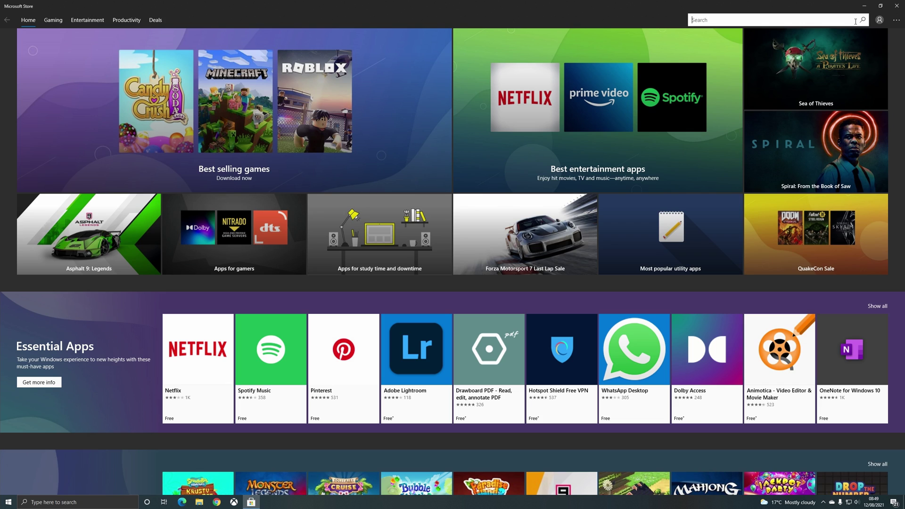
text(xbox insider)
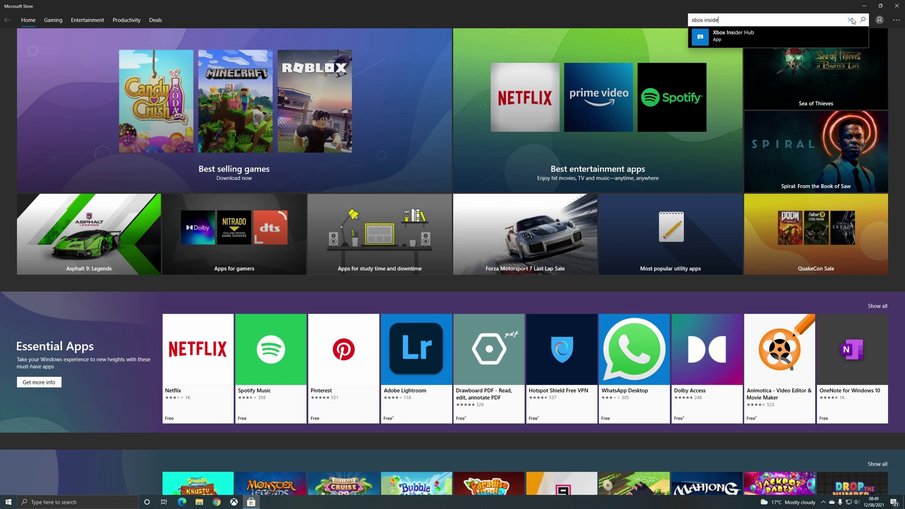
click(706, 41)
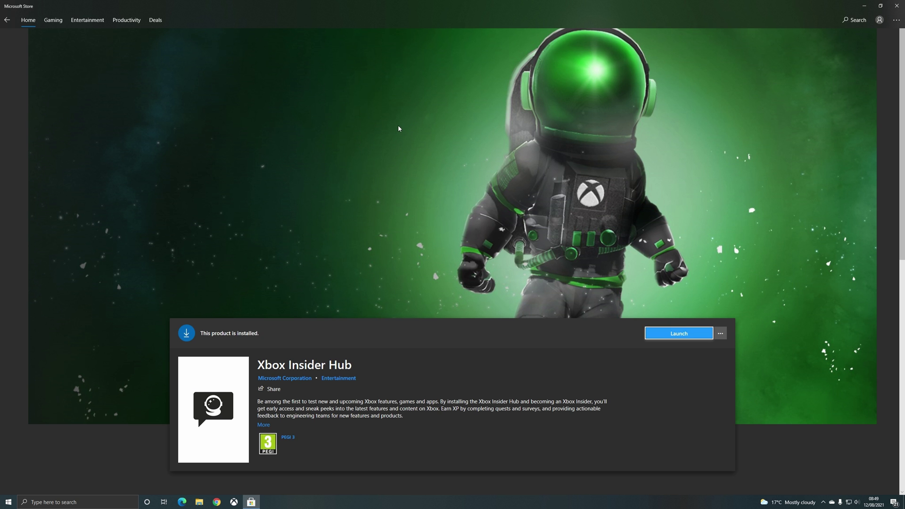
Look over the Xbox Insider Hub store page and launch the app.
scroll(400, 126, down, 5)
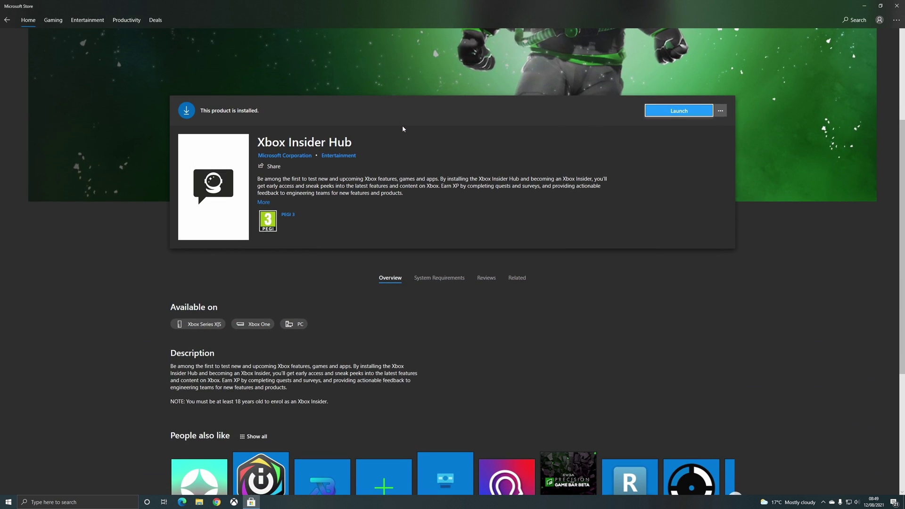
scroll(402, 125, up, 3)
click(666, 260)
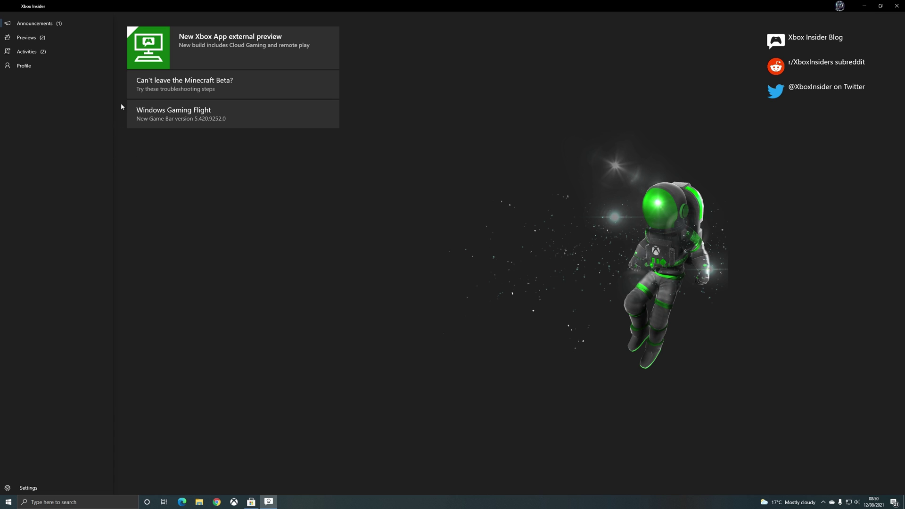
Read the New Xbox App external preview announcement and check the info page of the joined Windows Gaming preview.
click(216, 47)
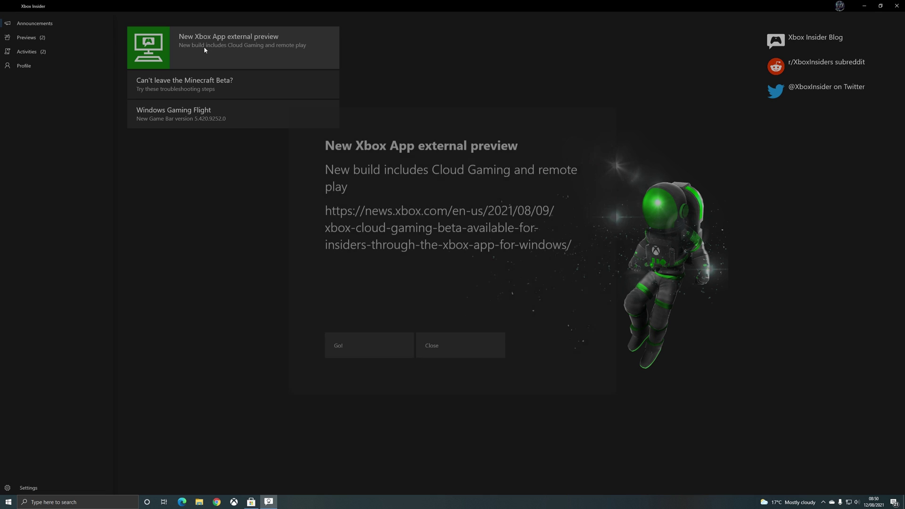
click(427, 347)
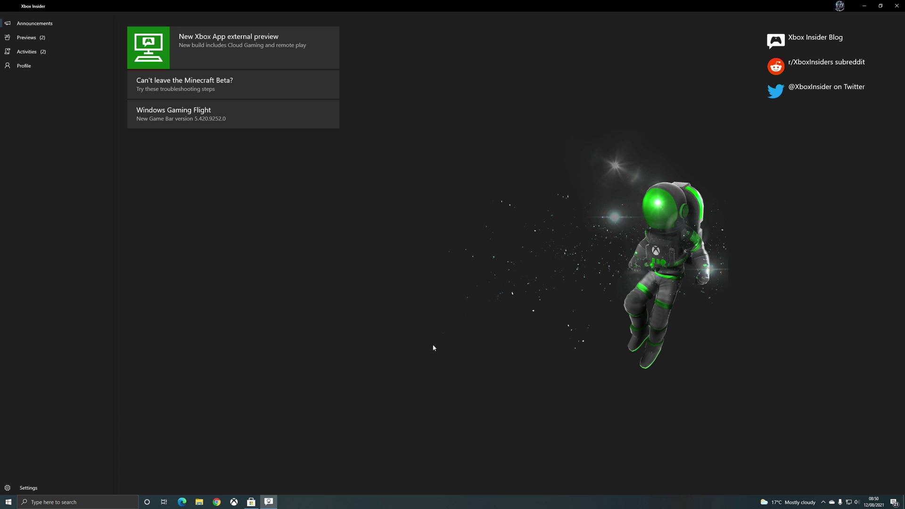
click(53, 42)
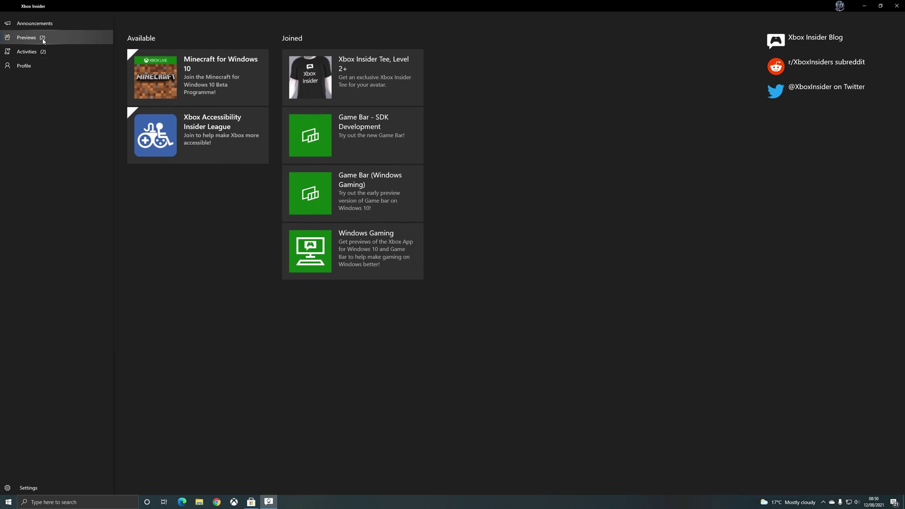
click(406, 259)
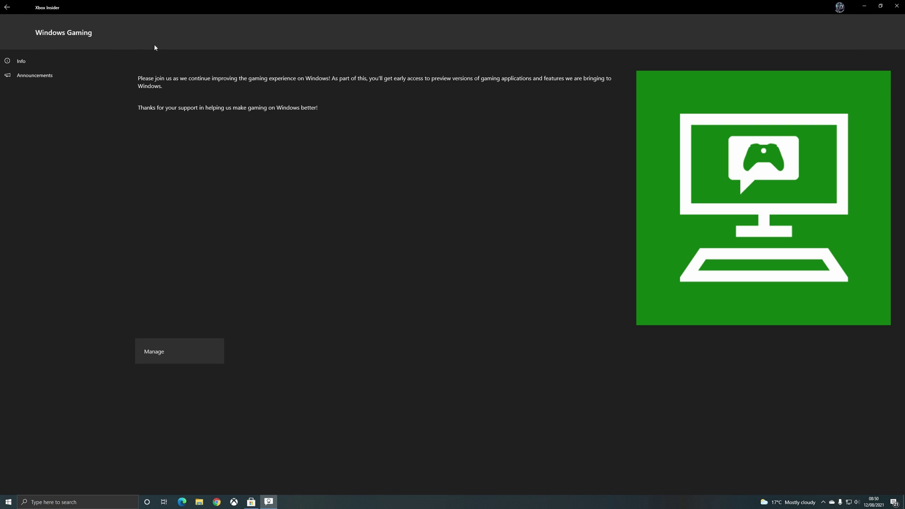
click(5, 11)
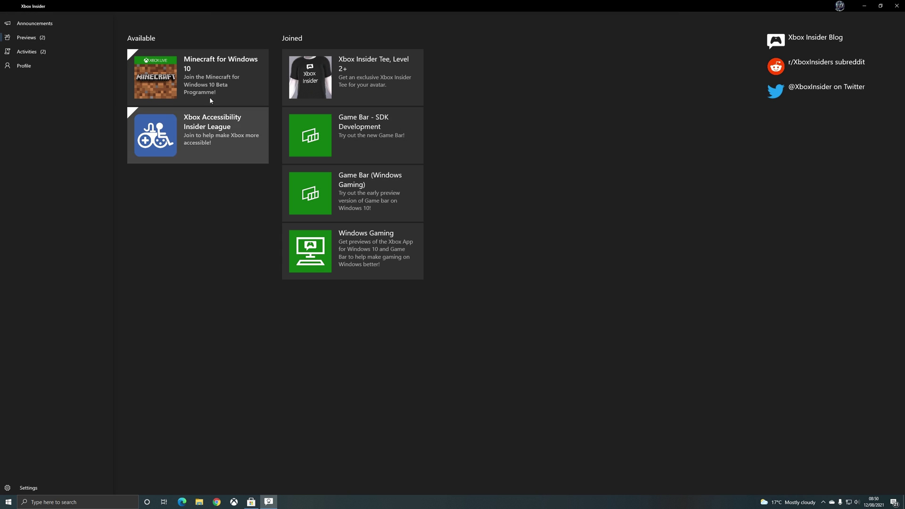
Complete the Weekly Pulse activity with the answer "Dark mode" and submit it.
click(37, 52)
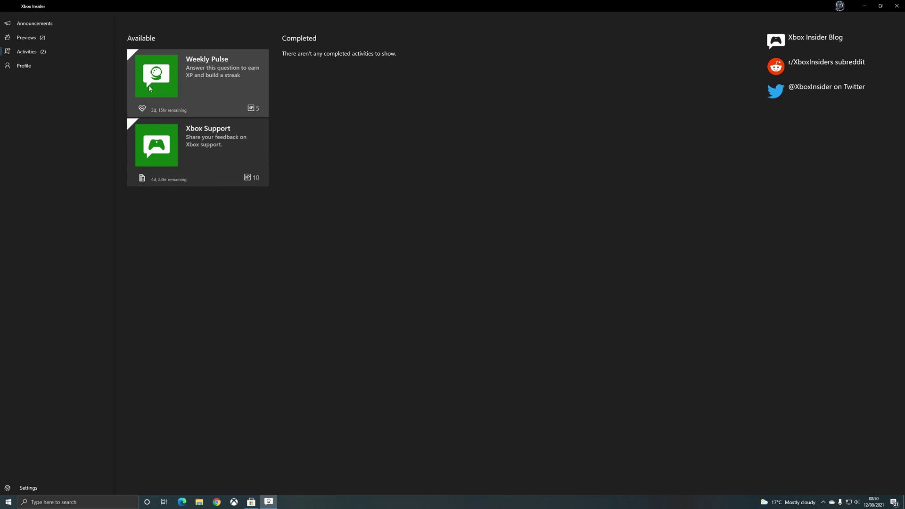
click(201, 78)
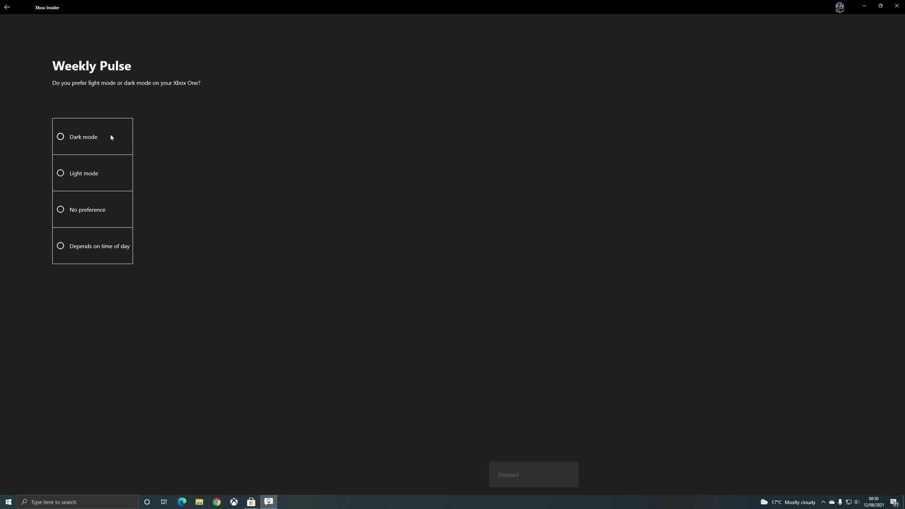
click(112, 137)
click(526, 481)
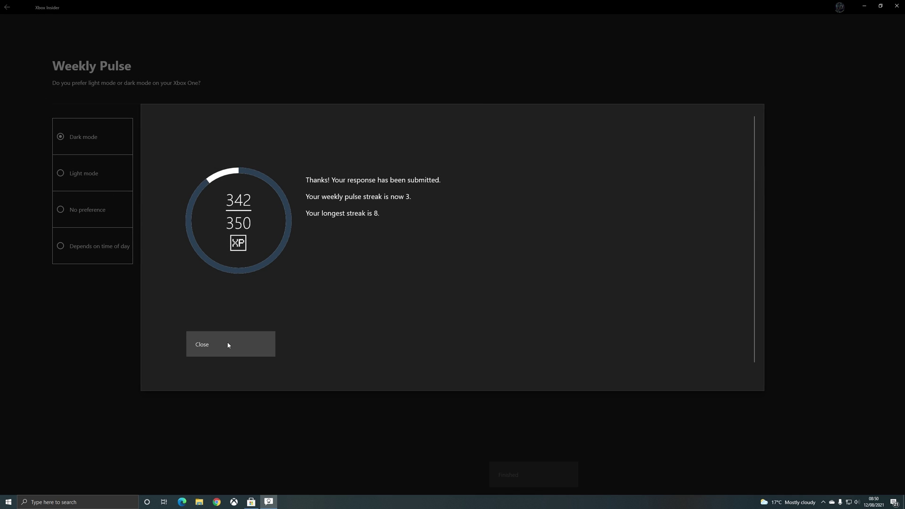
click(224, 346)
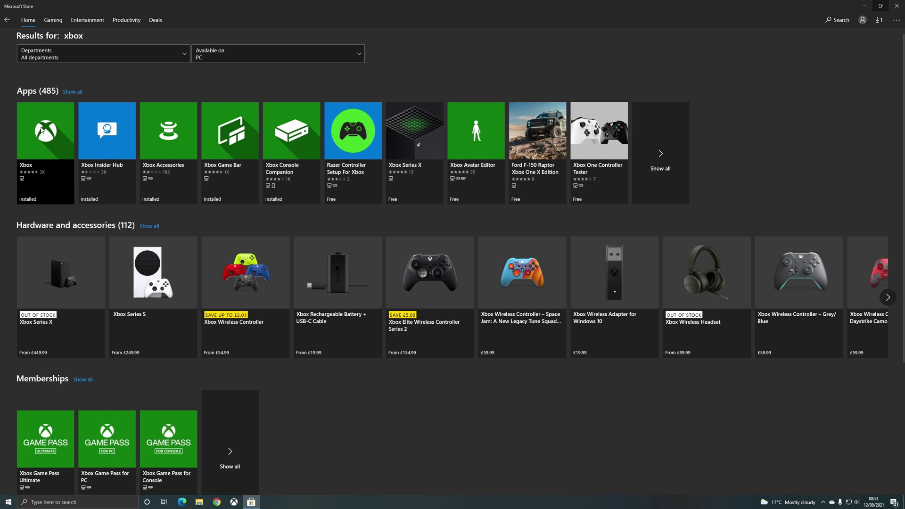
Check the Xbox app's store page and its additional launch options.
click(32, 130)
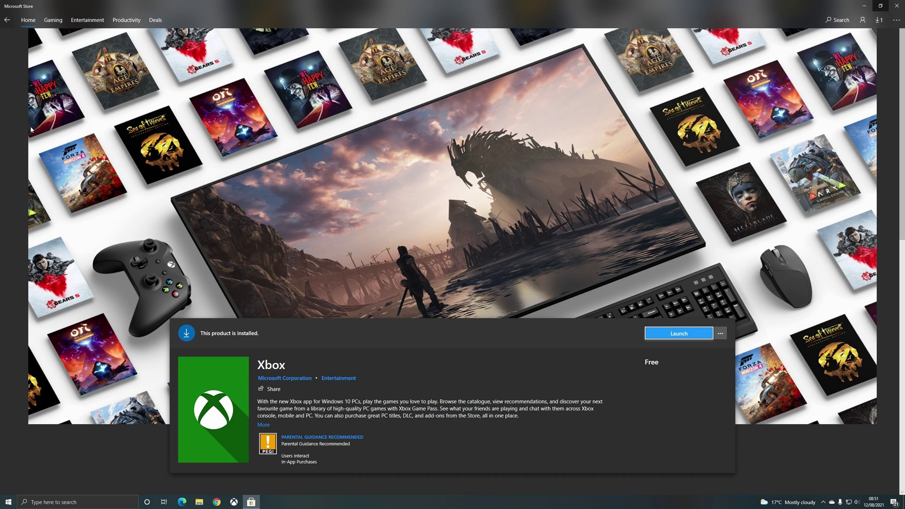
click(720, 333)
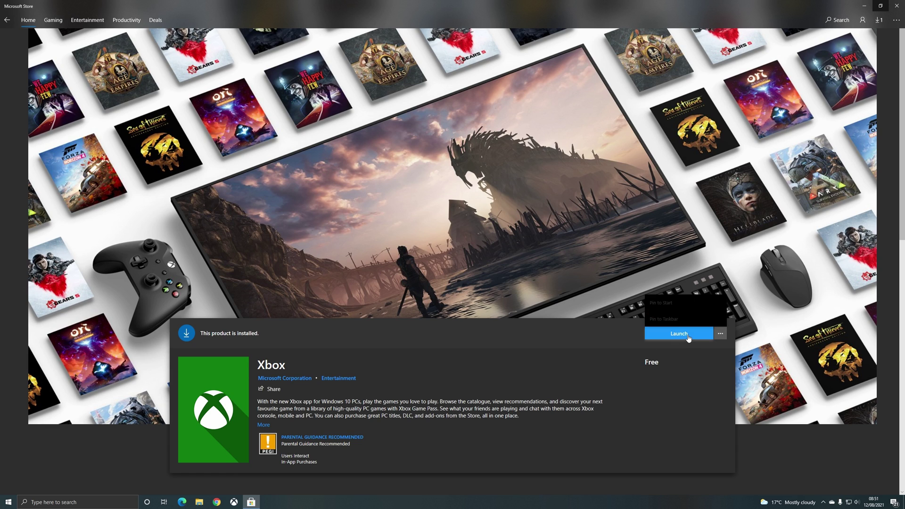
Update Gaming Services from the store's downloads and updates list, and check for further app updates.
click(880, 21)
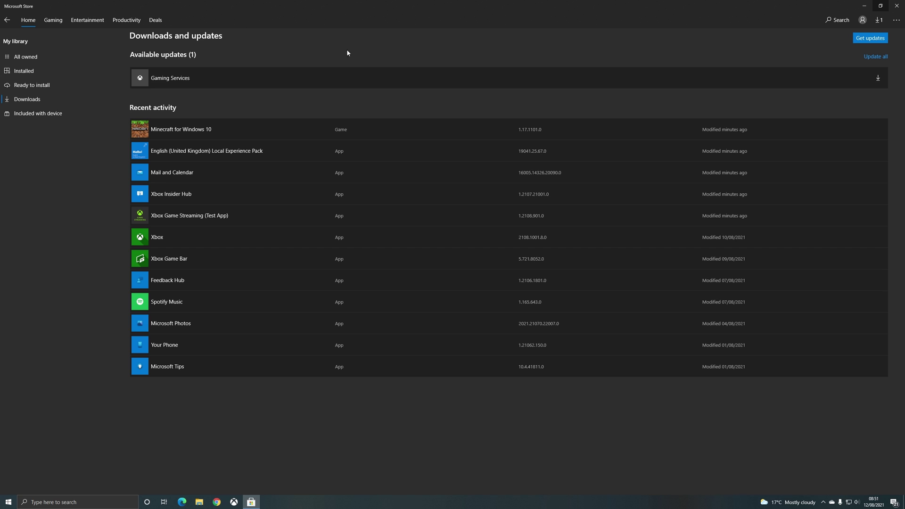
click(878, 78)
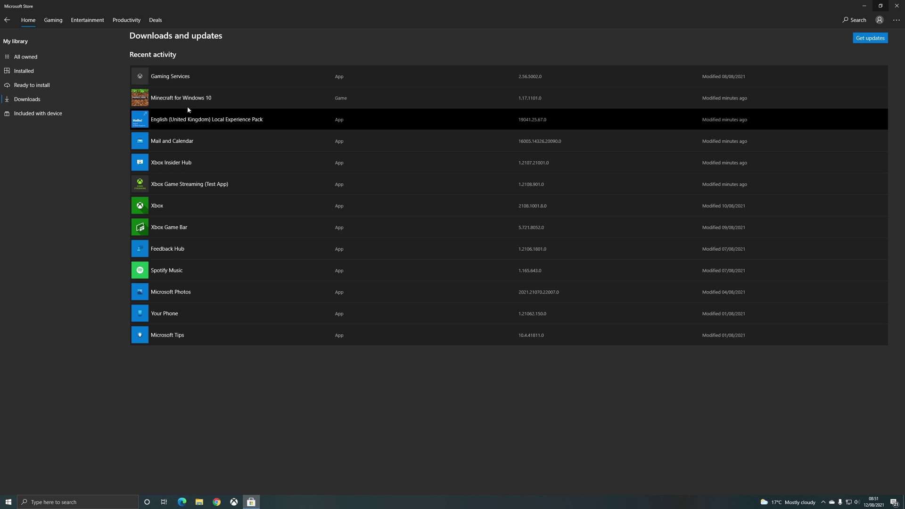
click(867, 40)
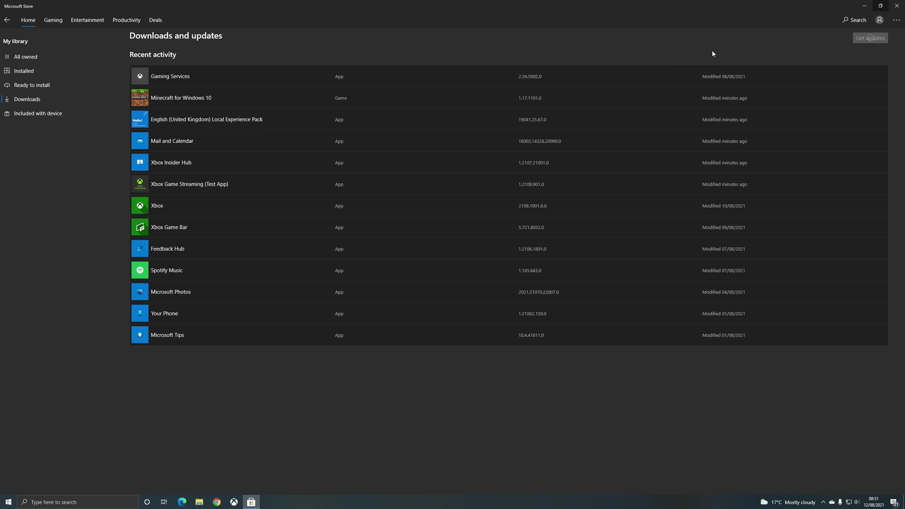
Launch the Xbox app from its store page and open the Cloud Gaming section to view the playable games.
click(8, 20)
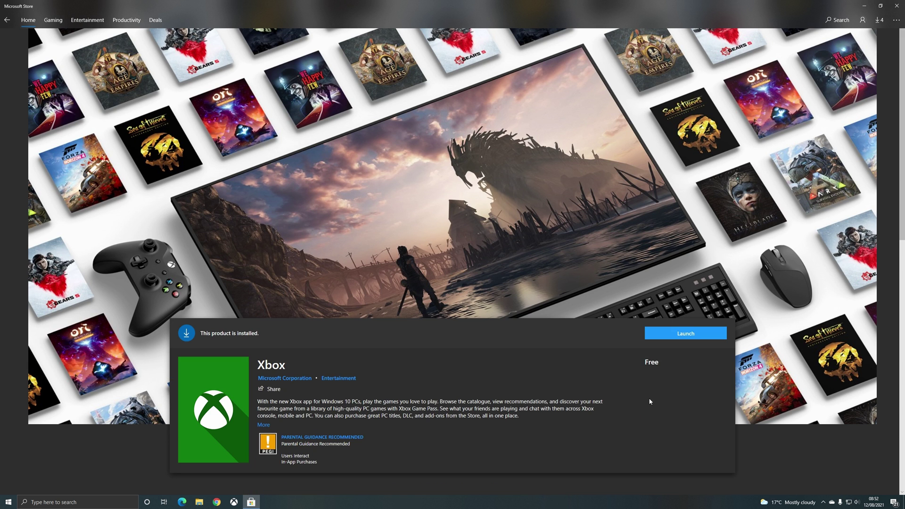
click(675, 337)
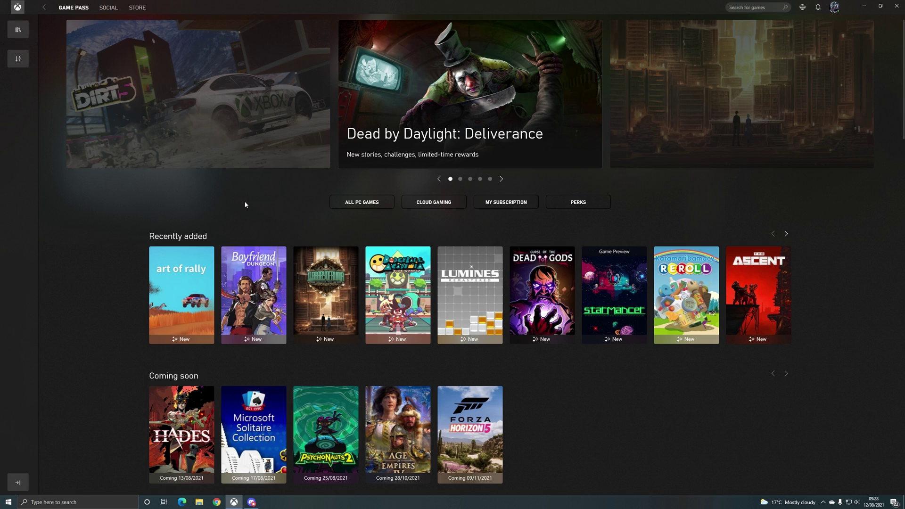
click(447, 203)
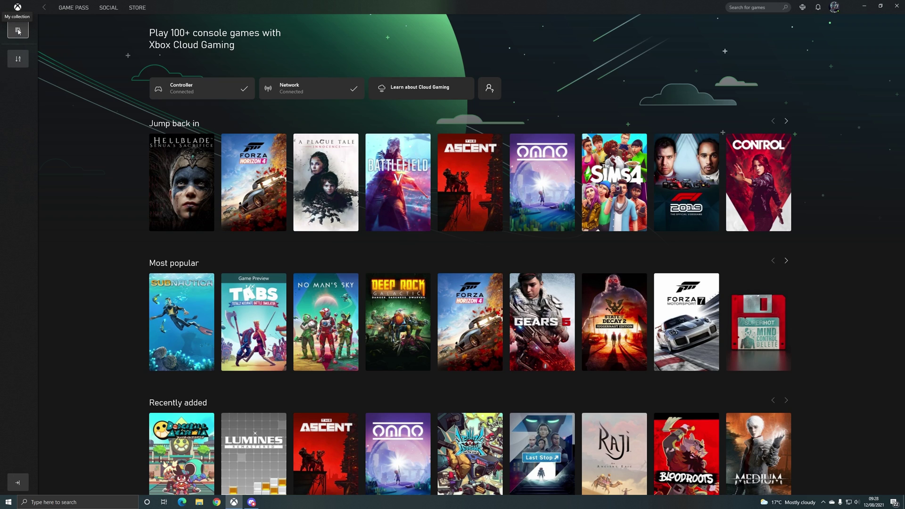
Start a remote play session with the Xbox console and open Game Pass from the console's home screen.
click(803, 9)
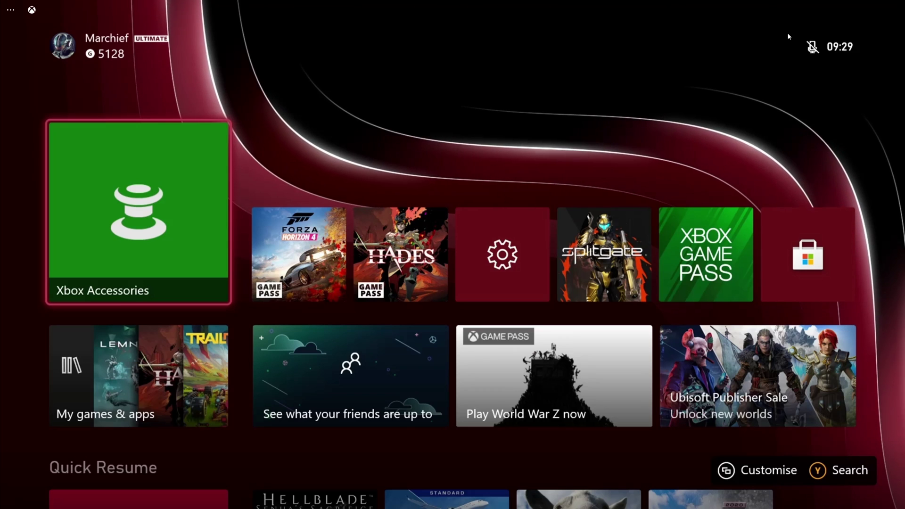
key(Right)
key(Right)
key(Right)
key(Right)
key(Right)
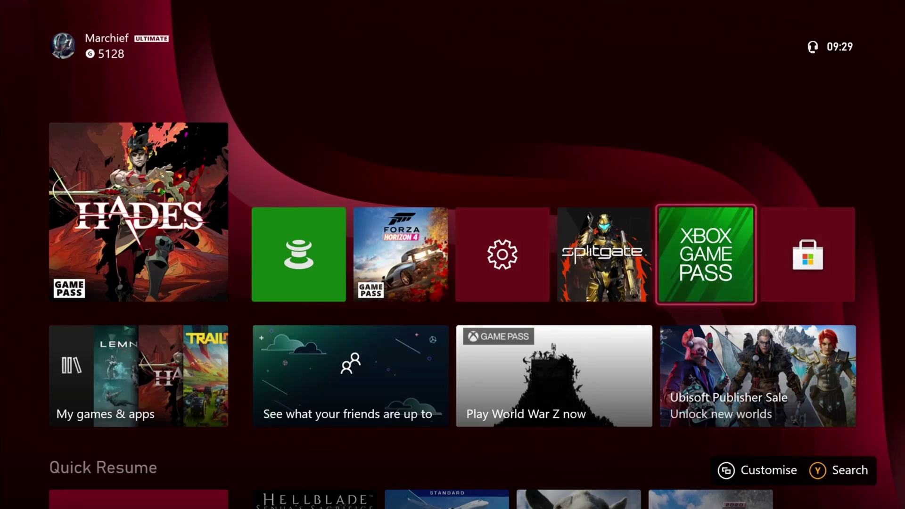
key(Return)
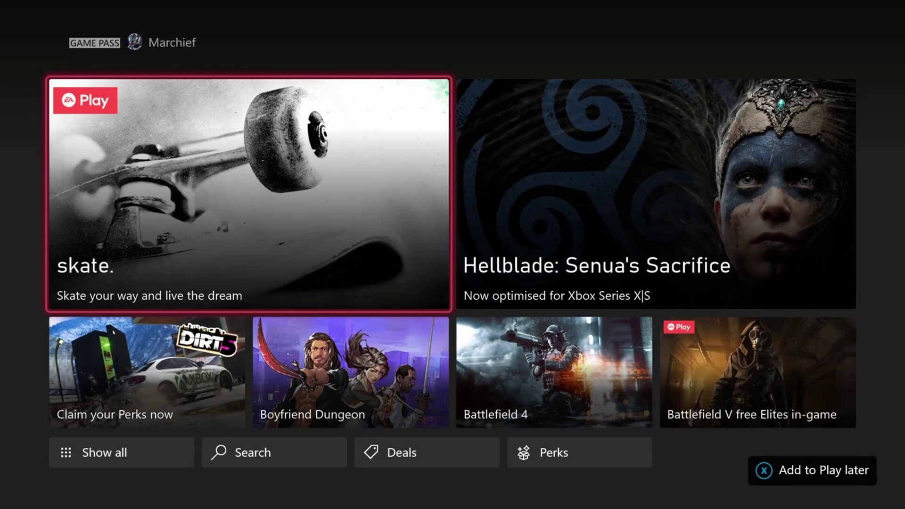
Install art of rally from the Recently added games in Game Pass and return to the console's home screen.
key(Down)
key(Down)
key(Down)
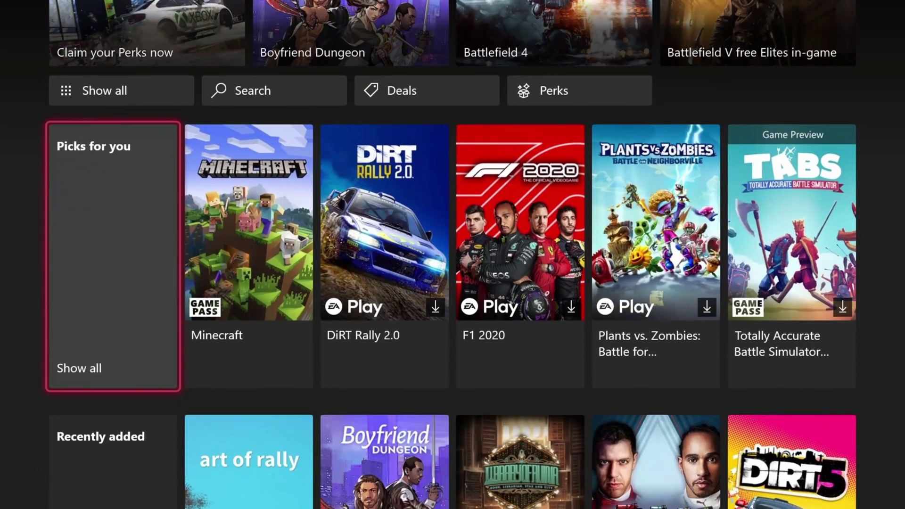
key(Down)
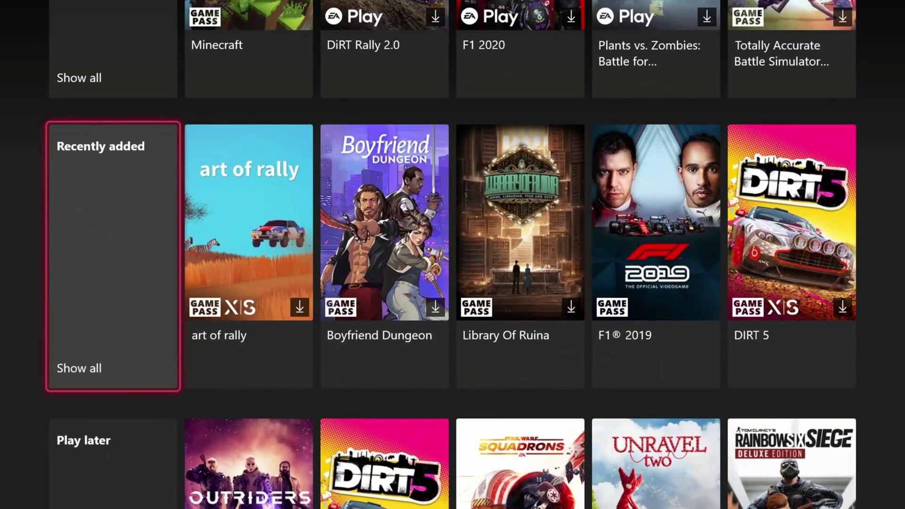
key(Right)
key(Return)
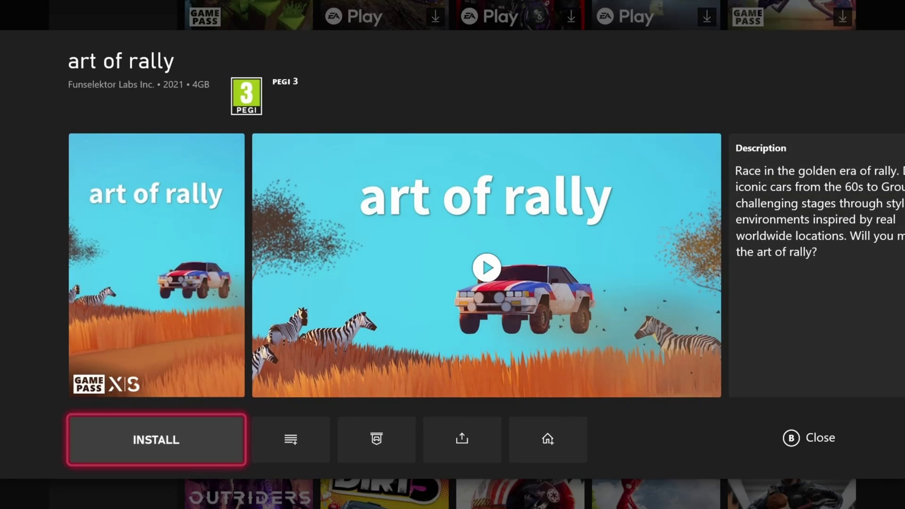
key(Escape)
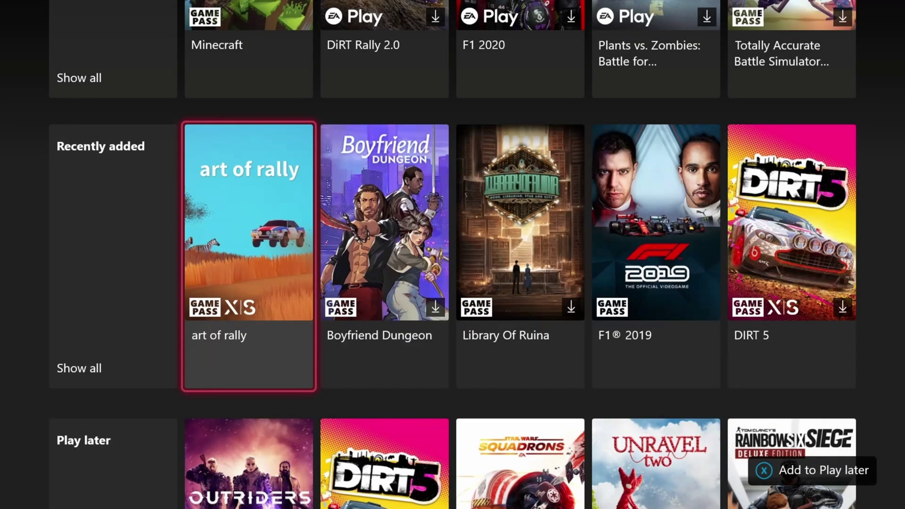
key(Return)
key(Escape)
key(Escape)
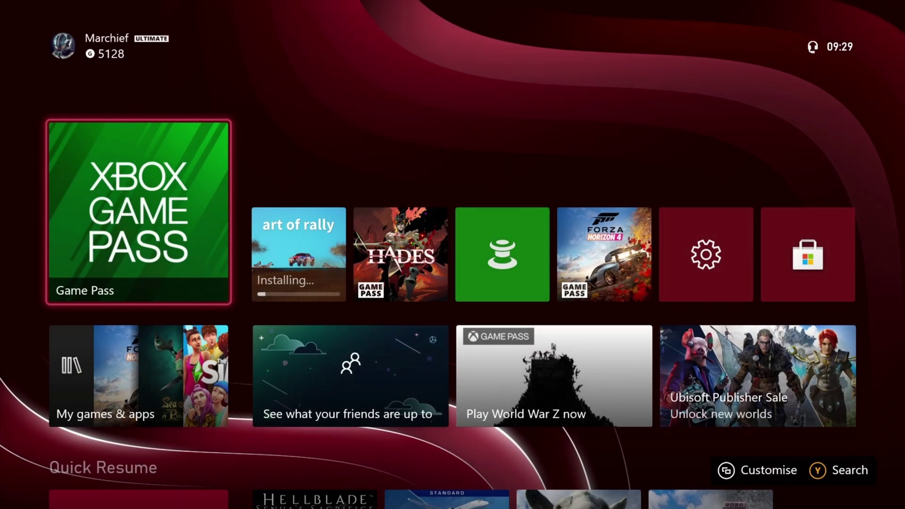
Launch Forza Horizon 4 from the console's home screen.
key(Down)
key(Up)
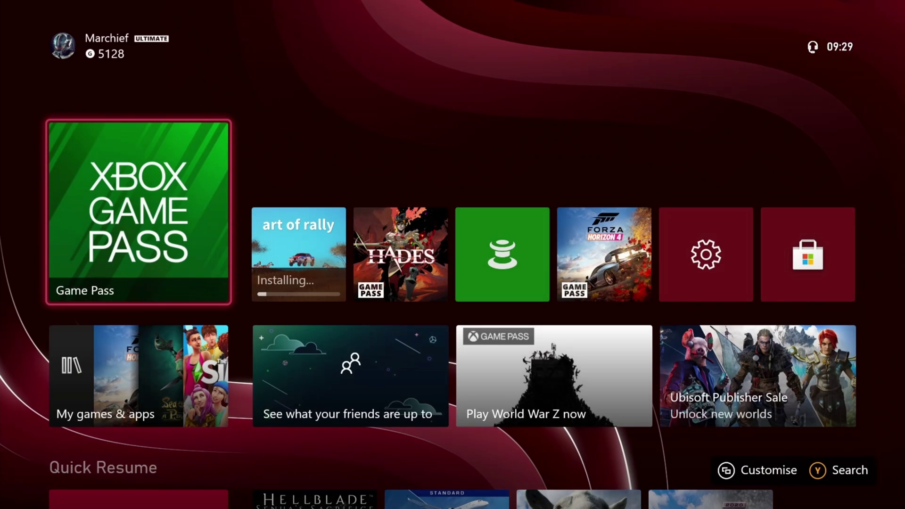
key(Right)
key(Right)
key(Right)
key(Right)
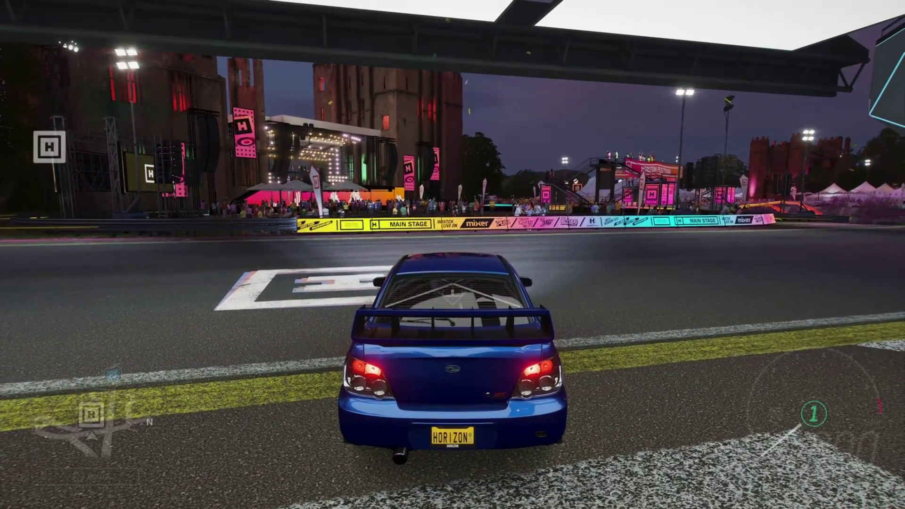
key(w)
key(a)
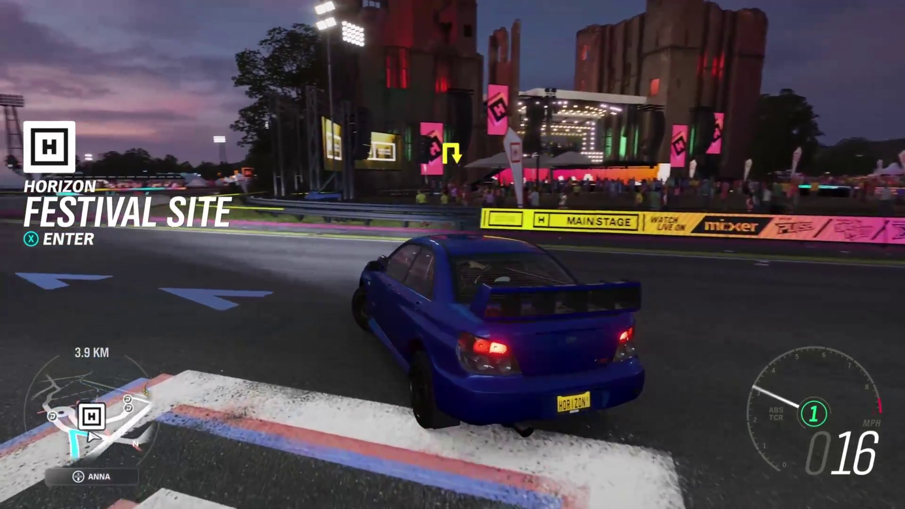
key(w)
key(a)
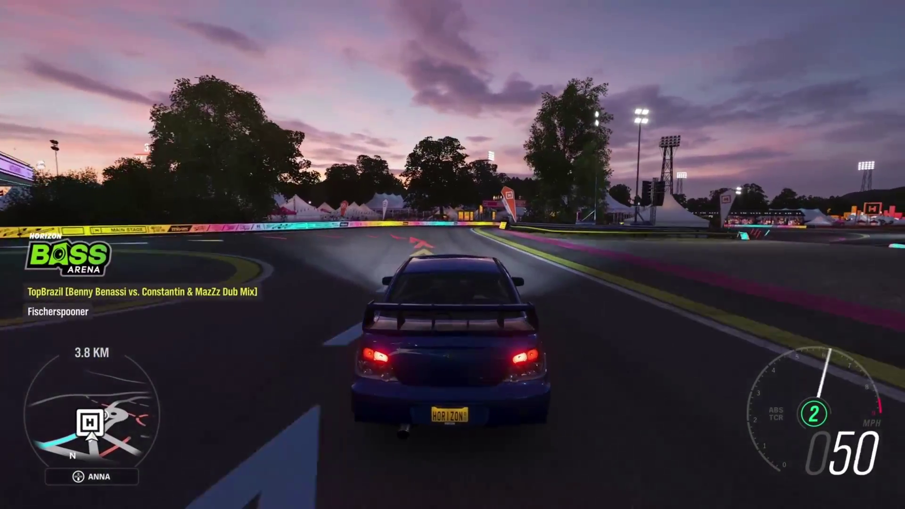
key(s)
key(a)
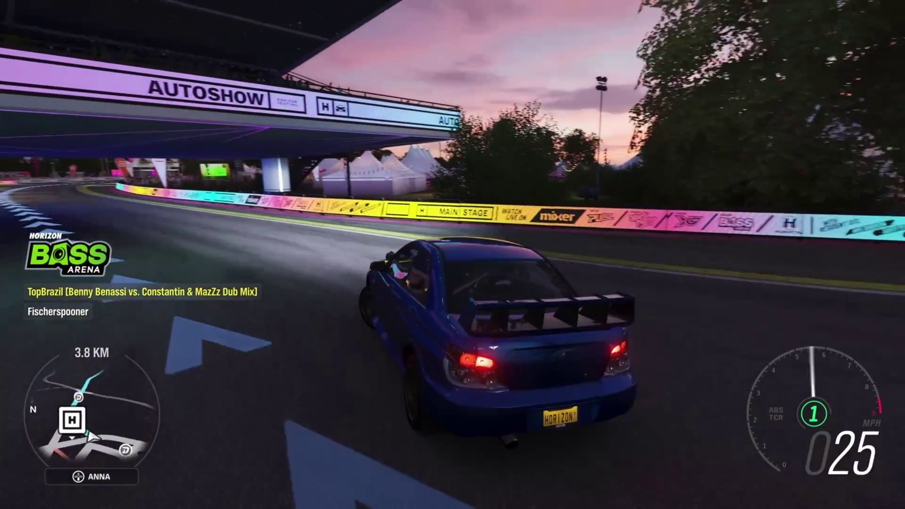
key(w)
key(a)
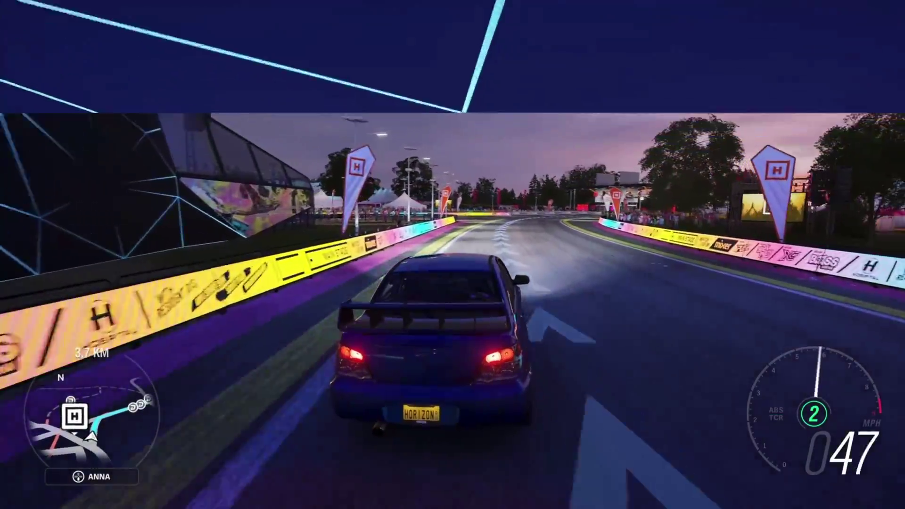